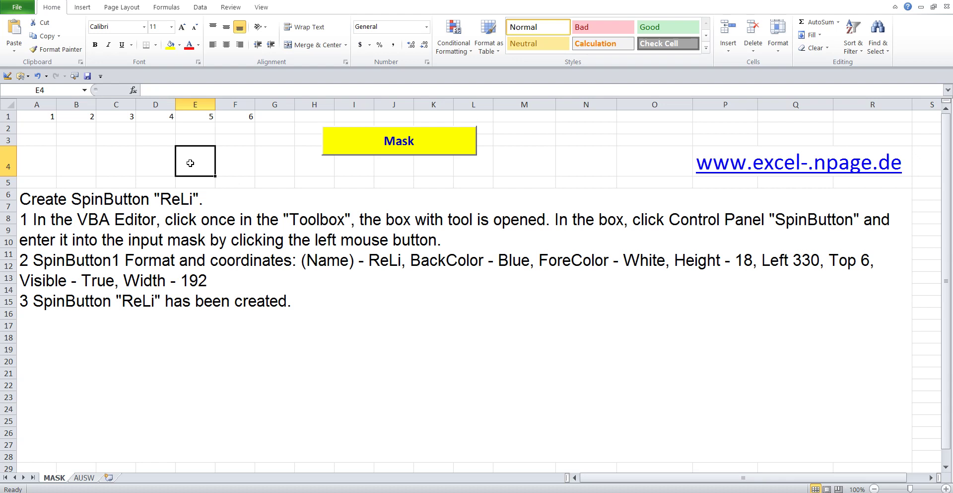
Step: Enter 7 in cell G1 after the 6 in row 1
{"action": "left_click", "coordinate": [264, 118]}
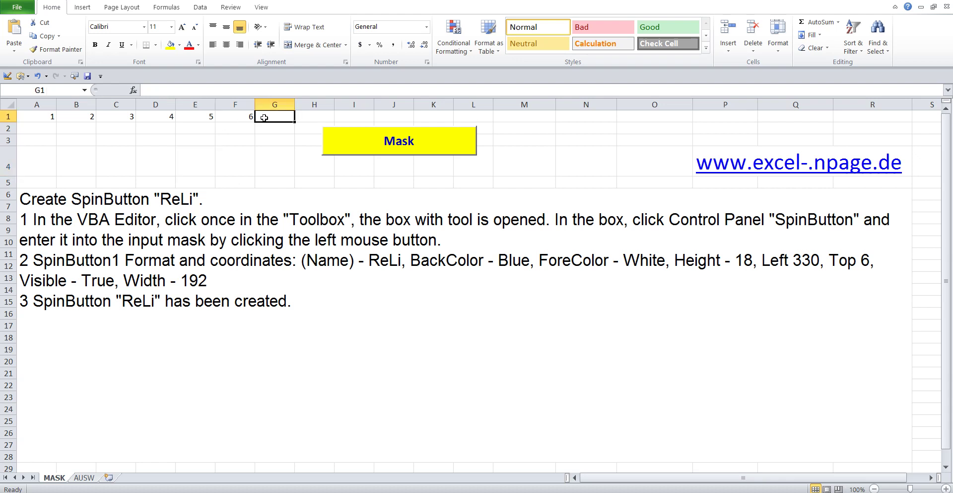
{"action": "type", "text": "7"}
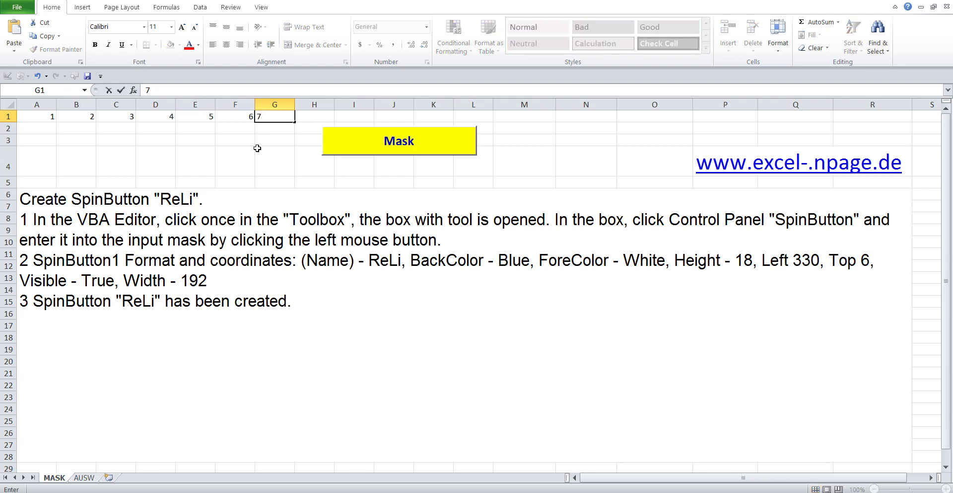
{"action": "left_click", "coordinate": [257, 149]}
Step: Read the heading and first step of the SpinButton 'ReLi' instructions in cell A6
{"action": "double_click", "coordinate": [212, 203]}
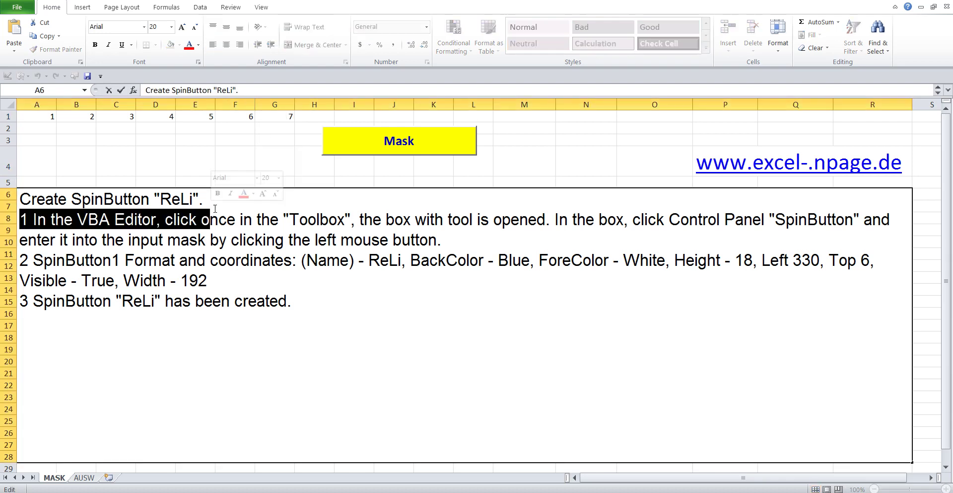
{"action": "left_click", "coordinate": [187, 199]}
{"action": "left_click_drag", "start_coordinate": [206, 199], "coordinate": [20, 199]}
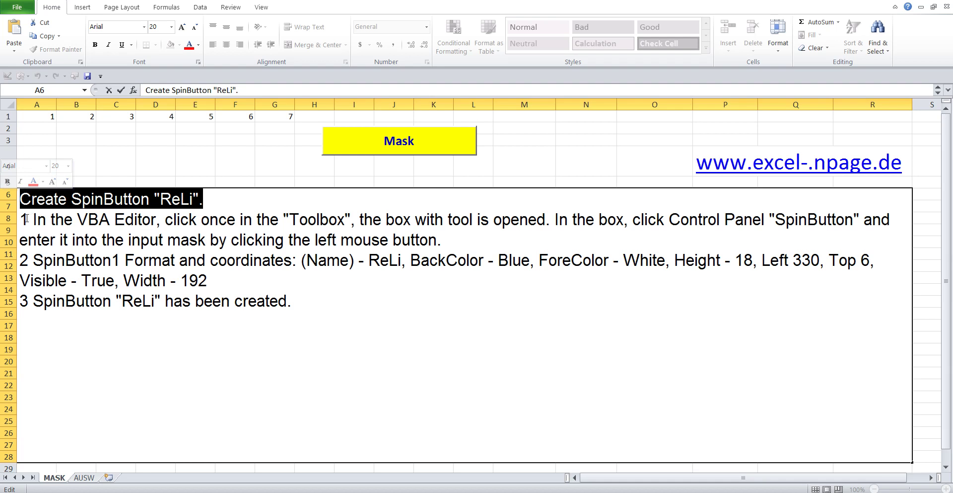
{"action": "left_click_drag", "start_coordinate": [27, 219], "coordinate": [468, 240]}
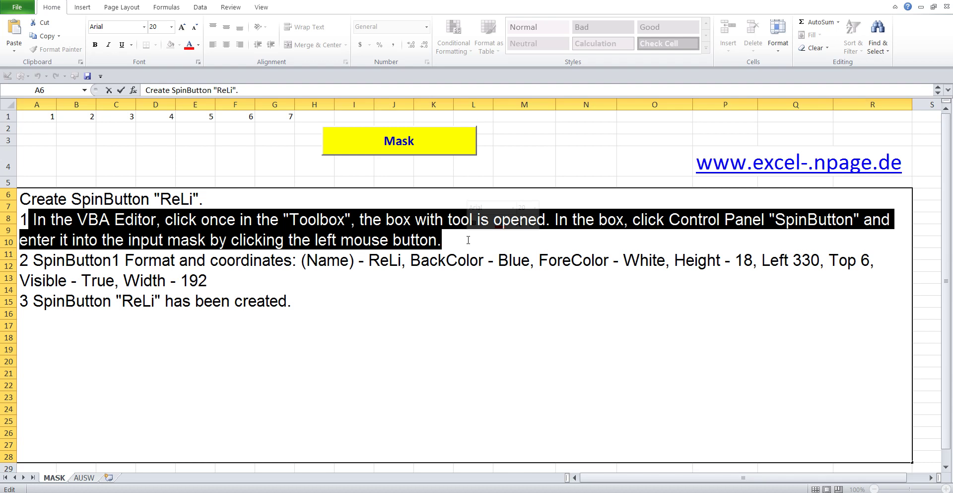
{"action": "left_click", "coordinate": [200, 154]}
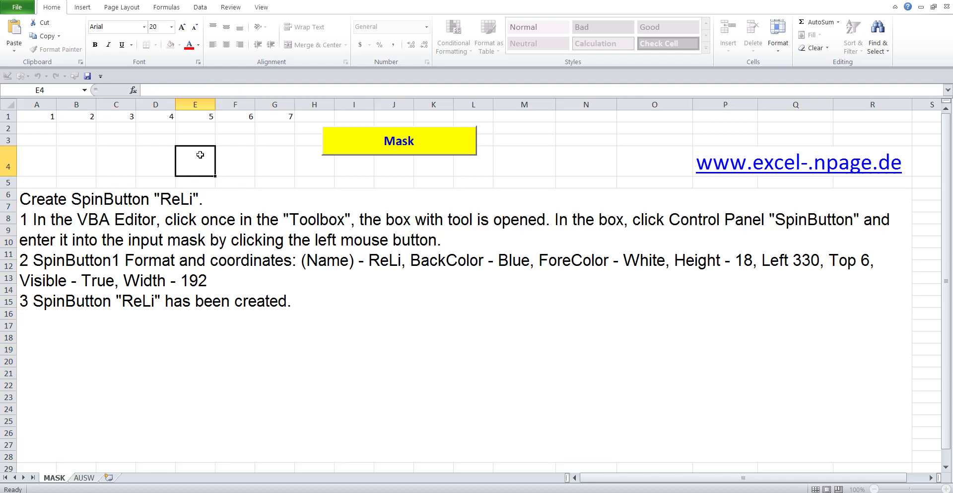
Step: Open the MASK sheet's code and the UserForm11 Mask form in the VBA editor
{"action": "right_click", "coordinate": [56, 476]}
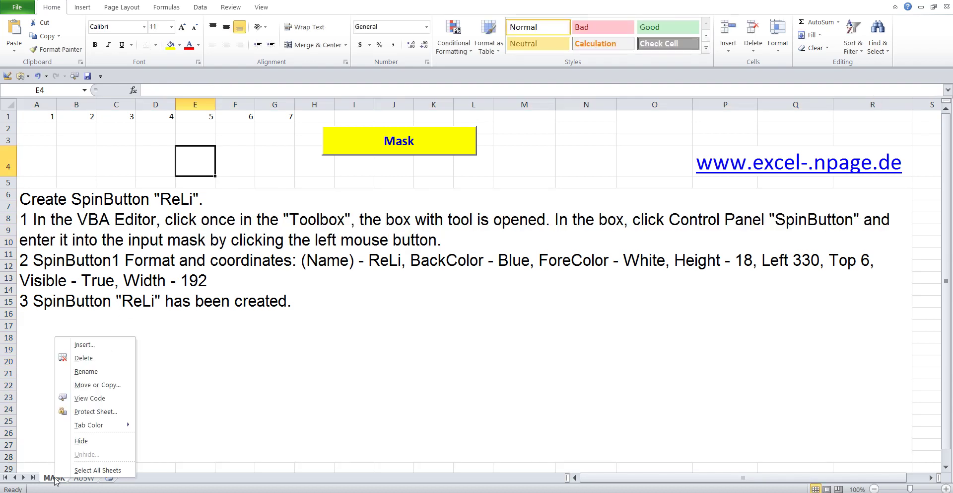
{"action": "left_click", "coordinate": [121, 402]}
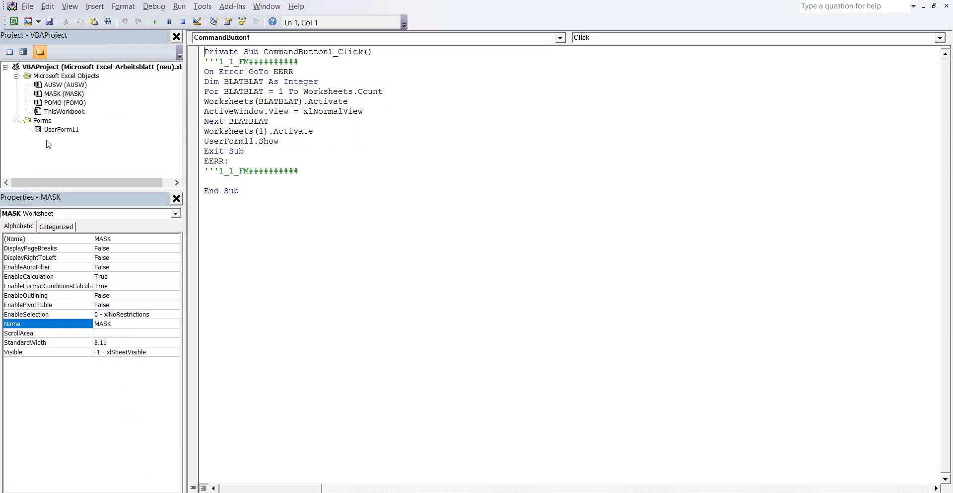
{"action": "double_click", "coordinate": [39, 130]}
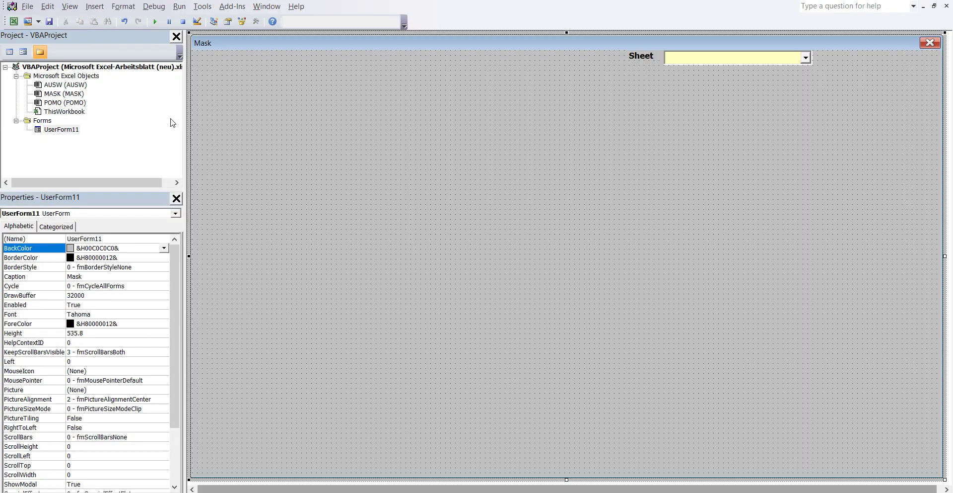
Step: Add SpinButton1 from the Toolbox to the Mask form and select its (Name) value
{"action": "left_click", "coordinate": [257, 22]}
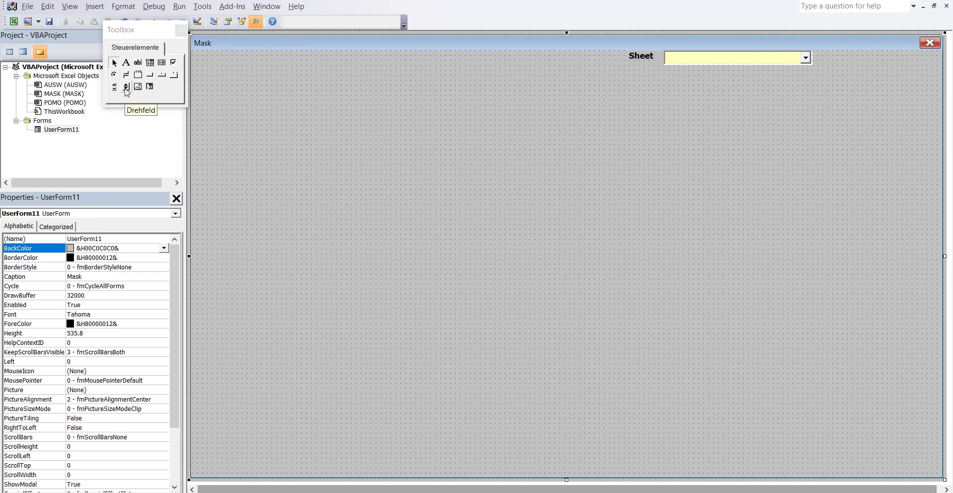
{"action": "left_click", "coordinate": [127, 87]}
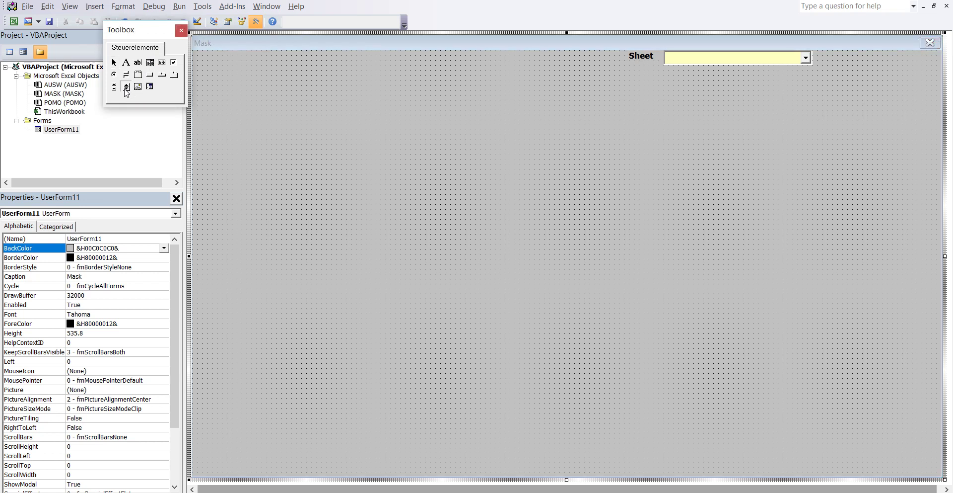
{"action": "left_click", "coordinate": [323, 157]}
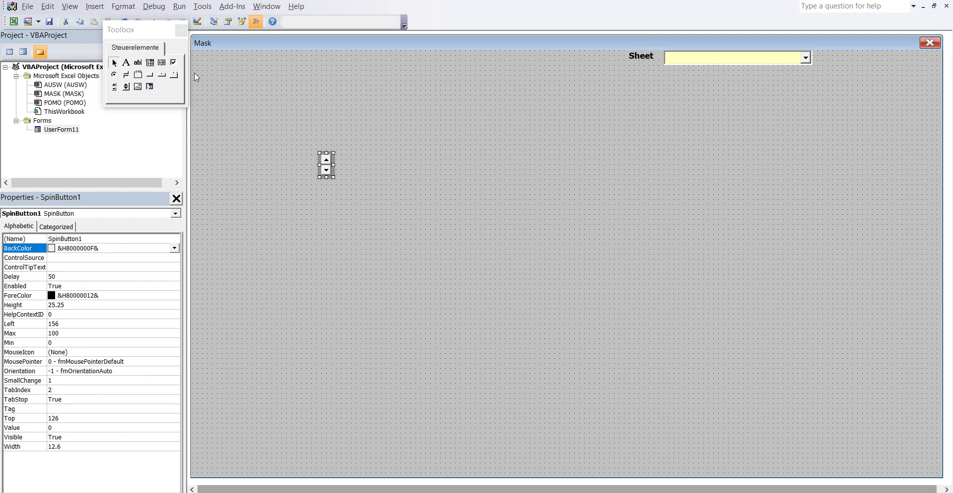
{"action": "left_click", "coordinate": [180, 32]}
{"action": "double_click", "coordinate": [98, 239]}
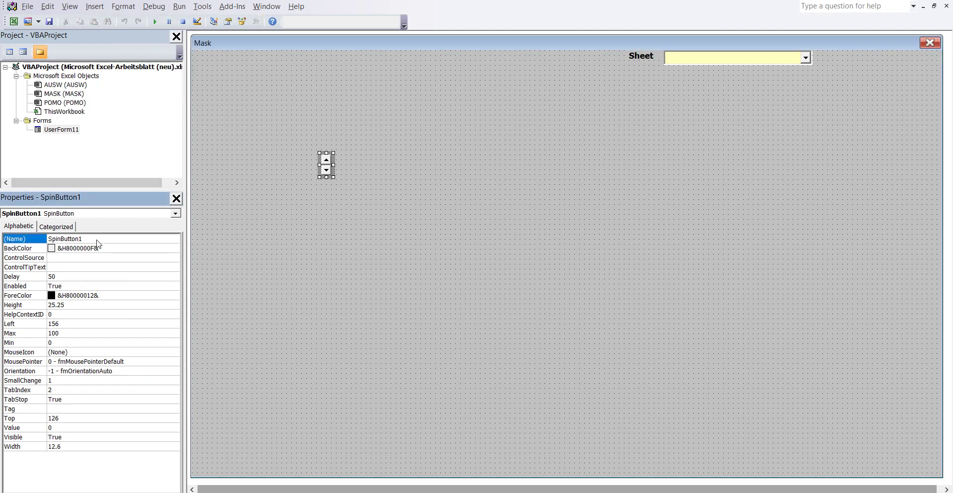
{"action": "left_click", "coordinate": [97, 239]}
Step: Review step 2's ReLi settings in Excel: BackColor Blue, ForeColor White, Height 18, Left 330, Top 6, Width 192
{"action": "mouse_move", "coordinate": [535, 489]}
{"action": "left_click", "coordinate": [412, 414]}
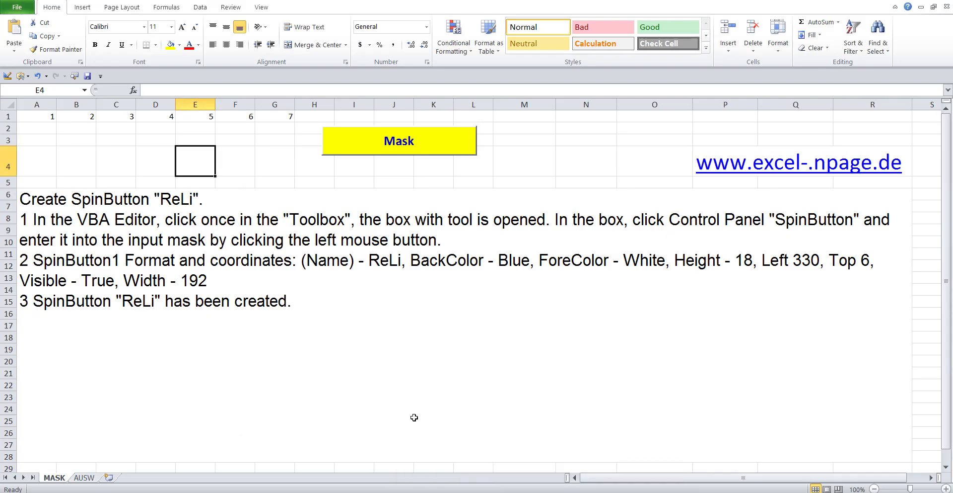
{"action": "double_click", "coordinate": [255, 289]}
{"action": "left_click_drag", "start_coordinate": [20, 259], "coordinate": [217, 274]}
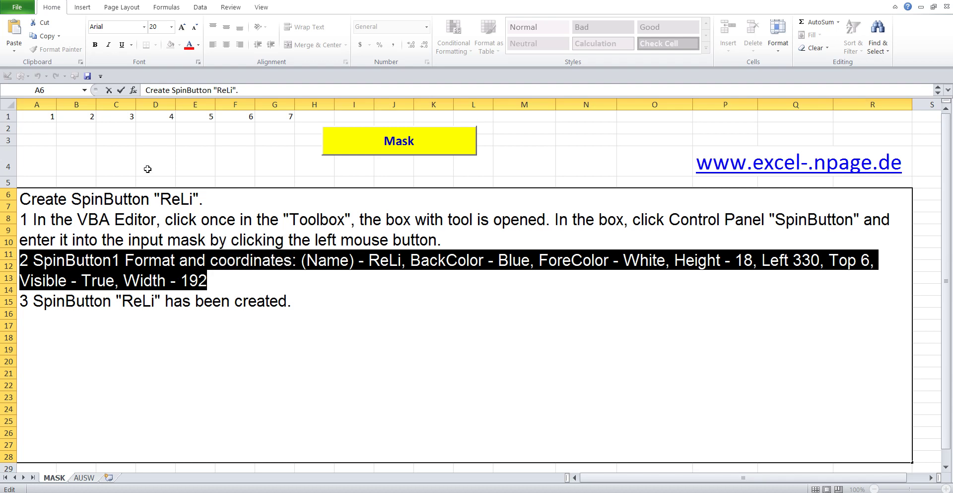
{"action": "left_click", "coordinate": [152, 151]}
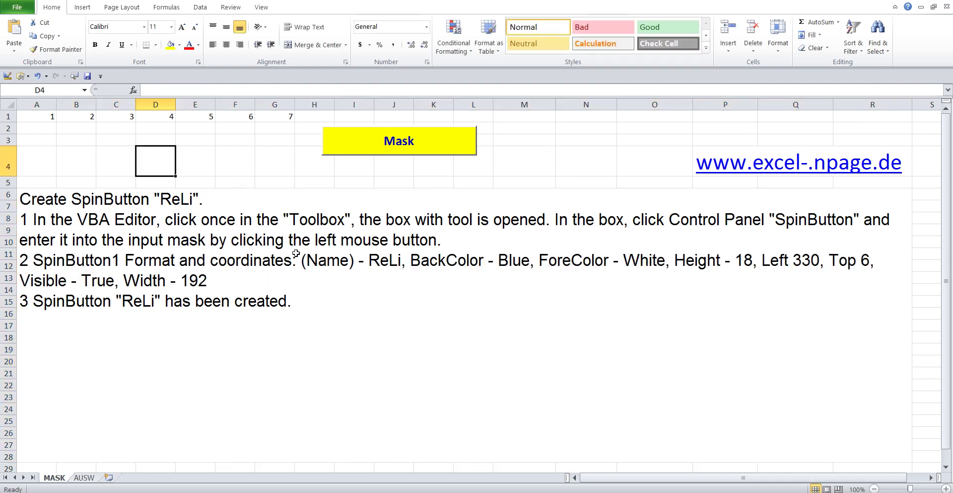
Step: Rename the spin button to ReLi in the Properties window
{"action": "mouse_move", "coordinate": [537, 492]}
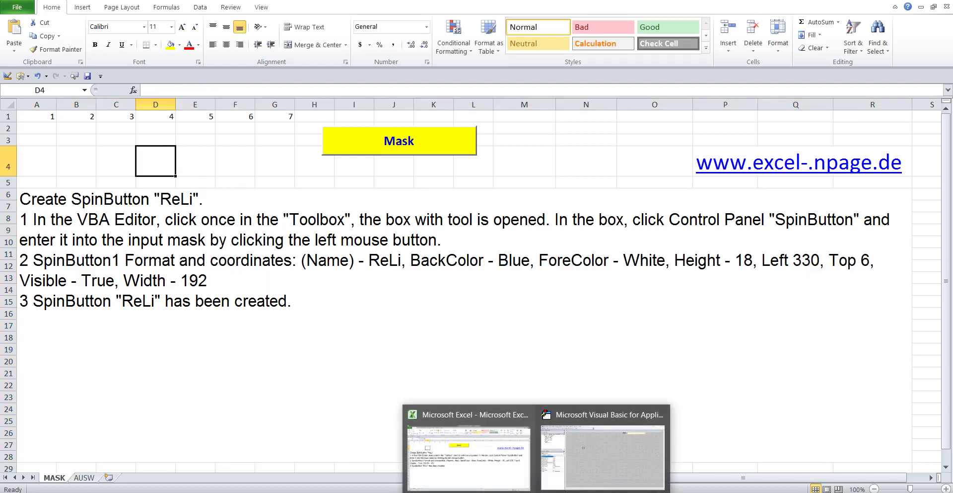
{"action": "left_click", "coordinate": [551, 453]}
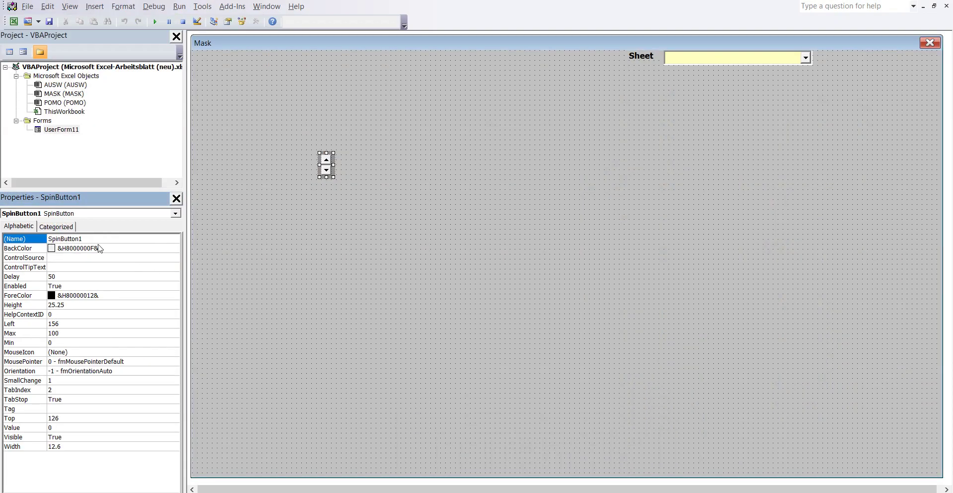
{"action": "double_click", "coordinate": [97, 239]}
{"action": "type", "text": "ReLi"}
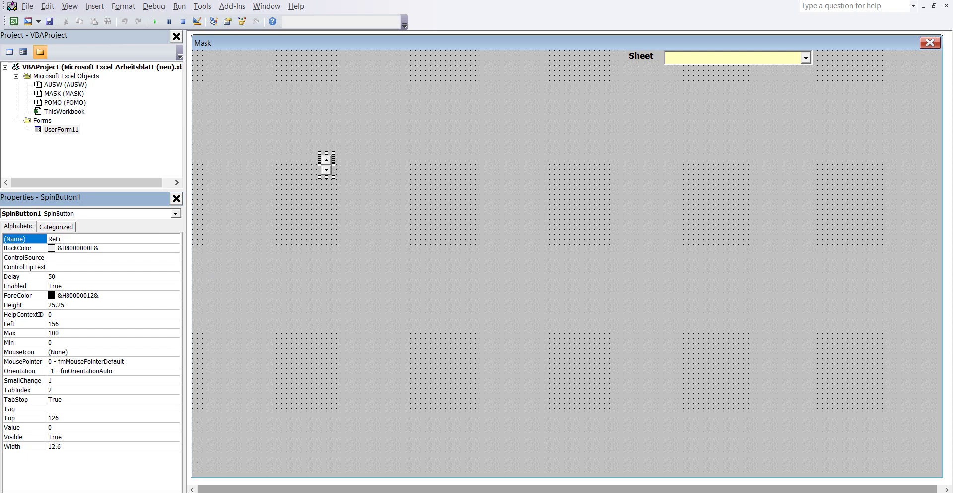
Step: Set ReLi's BackColor to dark blue (&H00C00000&) from the Palette
{"action": "mouse_move", "coordinate": [553, 489]}
{"action": "mouse_move", "coordinate": [488, 471]}
{"action": "left_click", "coordinate": [134, 247]}
{"action": "left_click", "coordinate": [174, 248]}
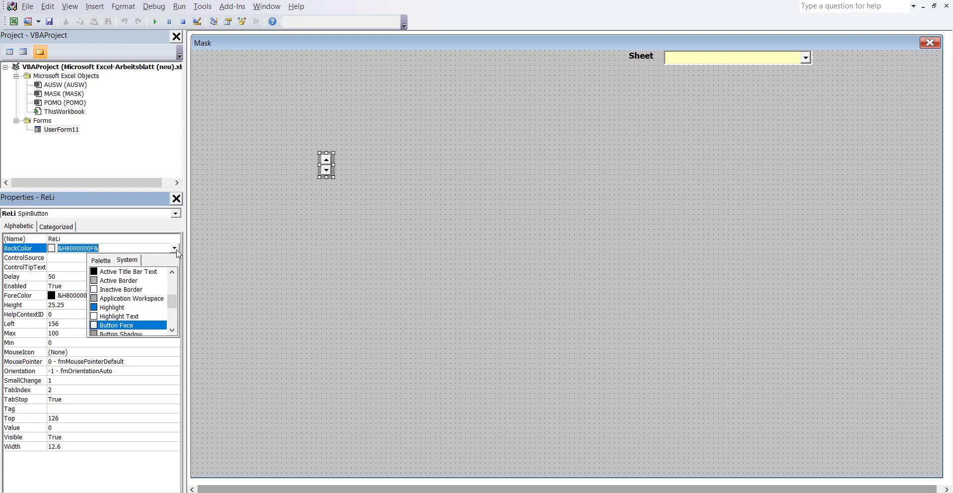
{"action": "left_click", "coordinate": [102, 260]}
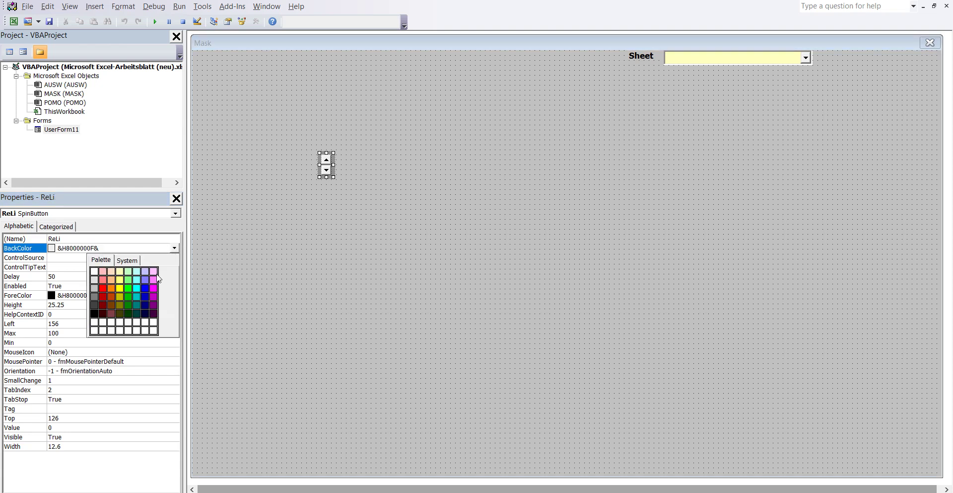
{"action": "left_click", "coordinate": [148, 296]}
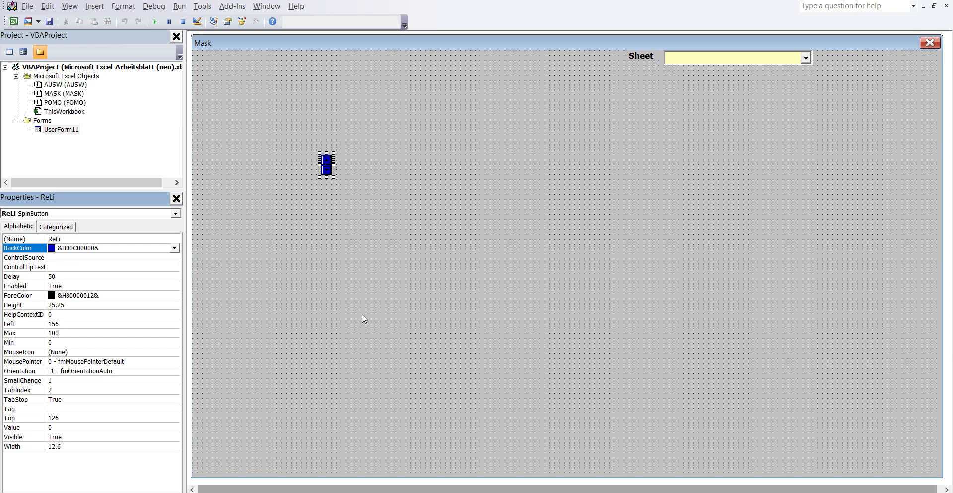
{"action": "mouse_move", "coordinate": [487, 463]}
Step: Set ReLi's ForeColor to white (&H00FFFFFF&) from the Palette
{"action": "left_click", "coordinate": [128, 296]}
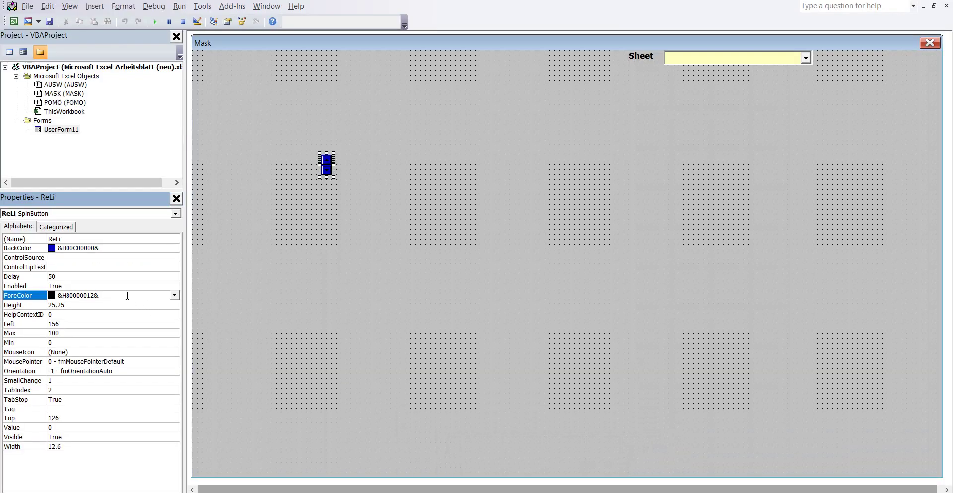
{"action": "left_click", "coordinate": [173, 295]}
{"action": "left_click", "coordinate": [102, 307]}
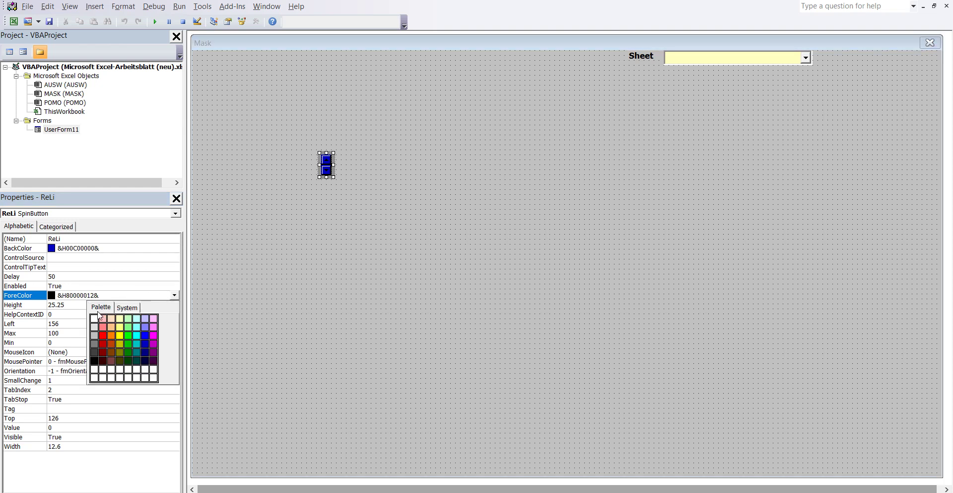
{"action": "left_click", "coordinate": [94, 318]}
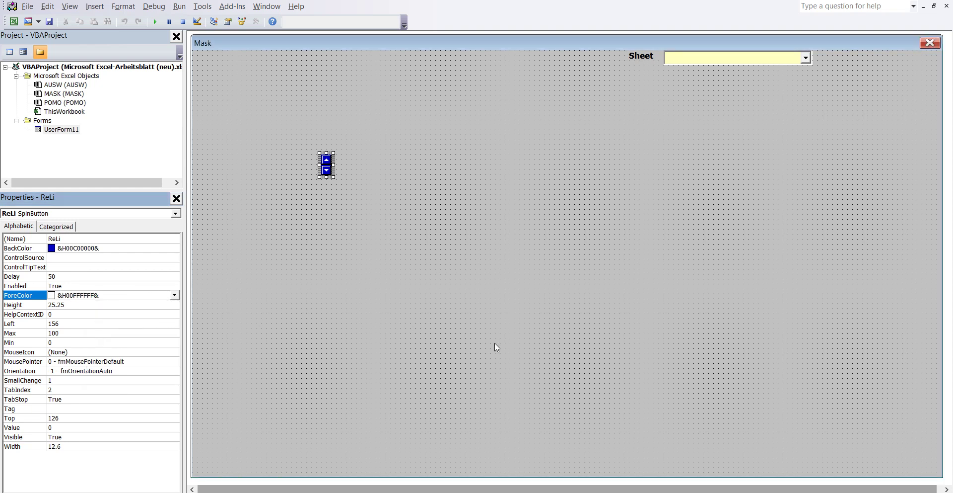
Step: Change ReLi's Height from 25.25 to 18
{"action": "mouse_move", "coordinate": [536, 491]}
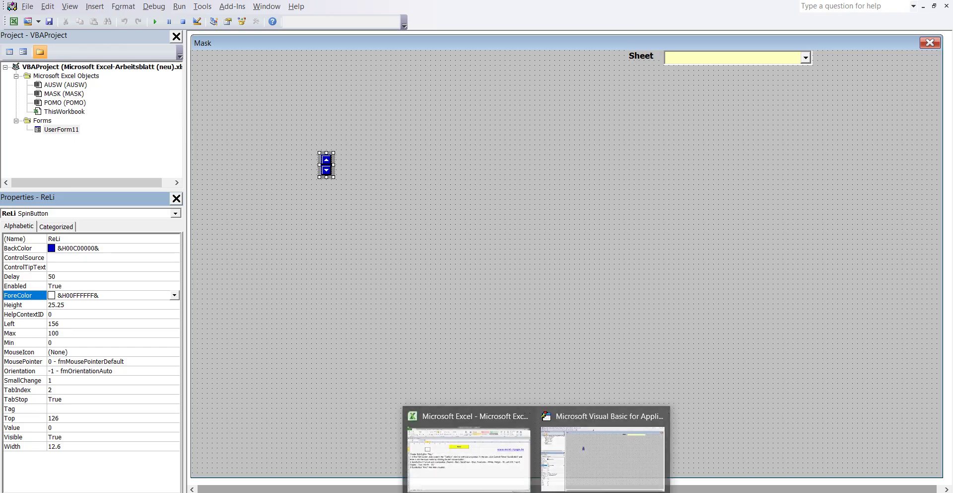
{"action": "left_click", "coordinate": [494, 451]}
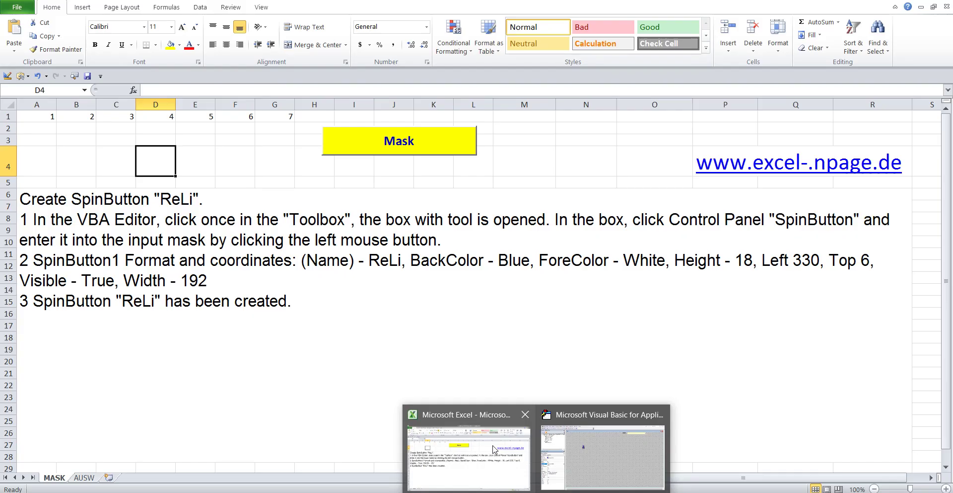
{"action": "key", "text": "alt+F11"}
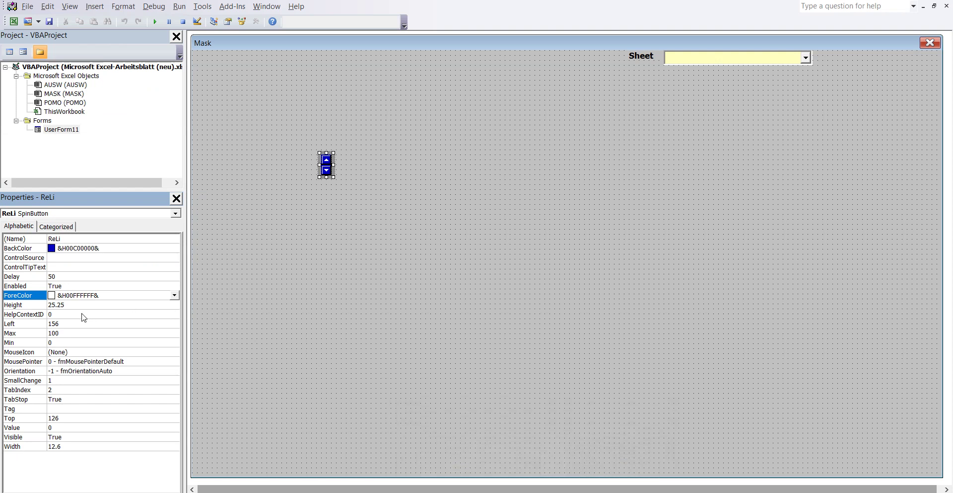
{"action": "left_click", "coordinate": [70, 305]}
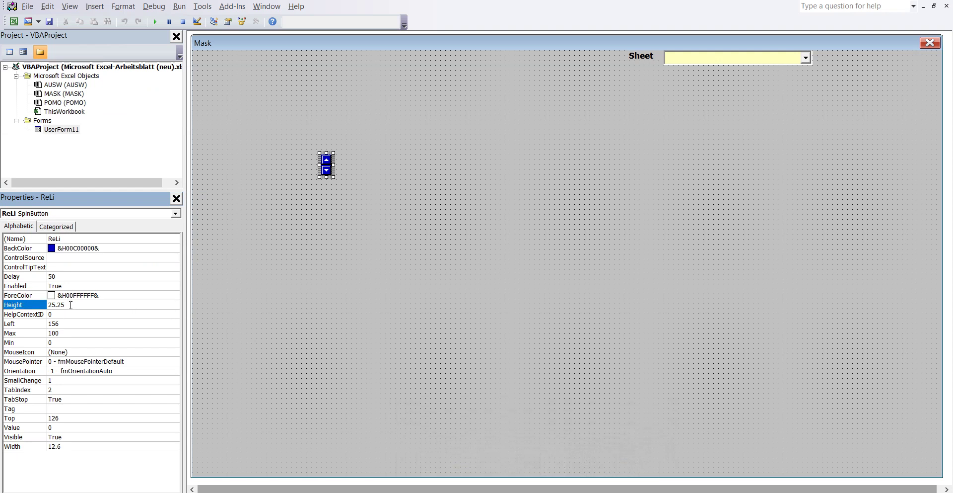
{"action": "double_click", "coordinate": [70, 305]}
{"action": "type", "text": "1"}
{"action": "type", "text": "8"}
{"action": "left_click", "coordinate": [136, 313]}
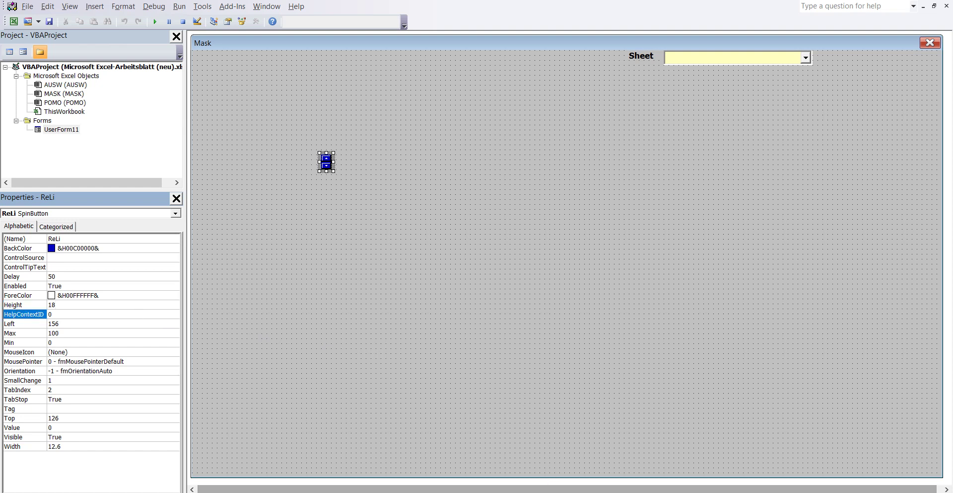
Step: Replace ReLi's Left value of 156 with 330
{"action": "mouse_move", "coordinate": [495, 472]}
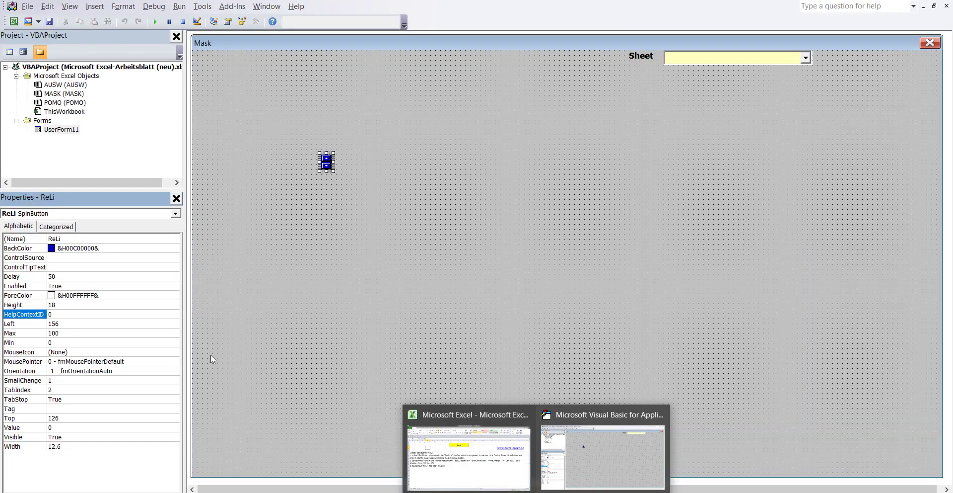
{"action": "left_click", "coordinate": [63, 323]}
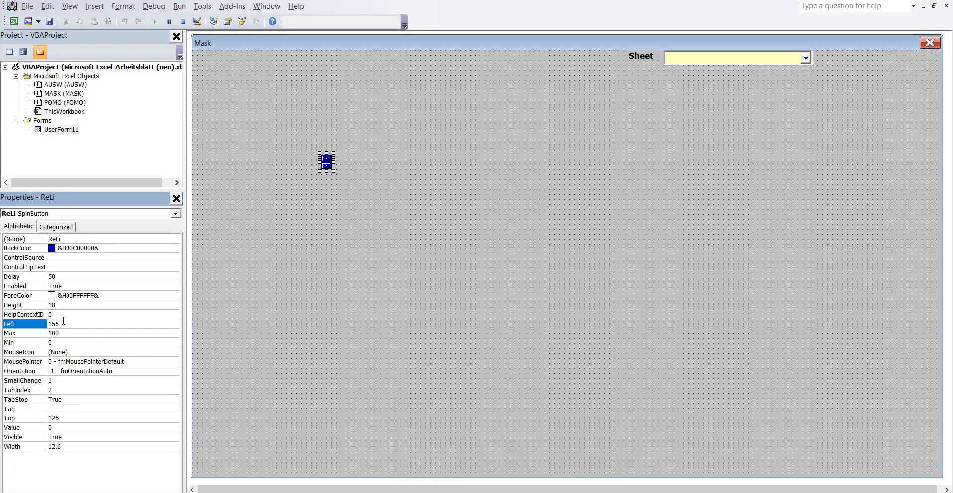
{"action": "type", "text": "3"}
{"action": "type", "text": "30"}
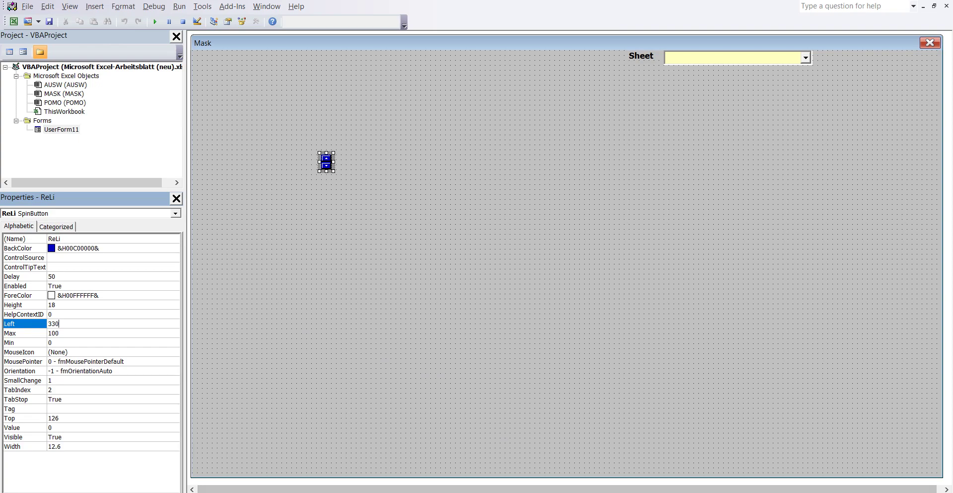
{"action": "mouse_move", "coordinate": [538, 488]}
{"action": "mouse_move", "coordinate": [477, 458]}
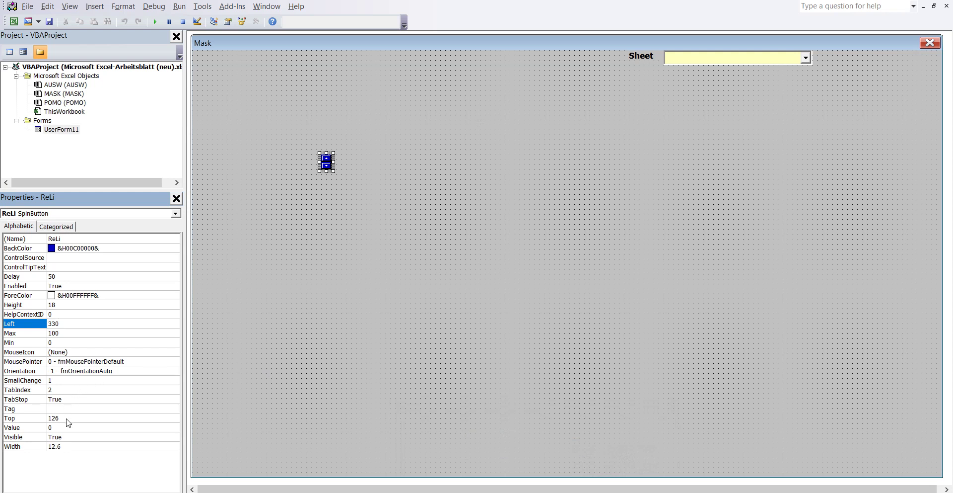
Step: Commit Left 330 and change ReLi's Top from 126 to 6
{"action": "left_click", "coordinate": [69, 420]}
{"action": "double_click", "coordinate": [69, 419]}
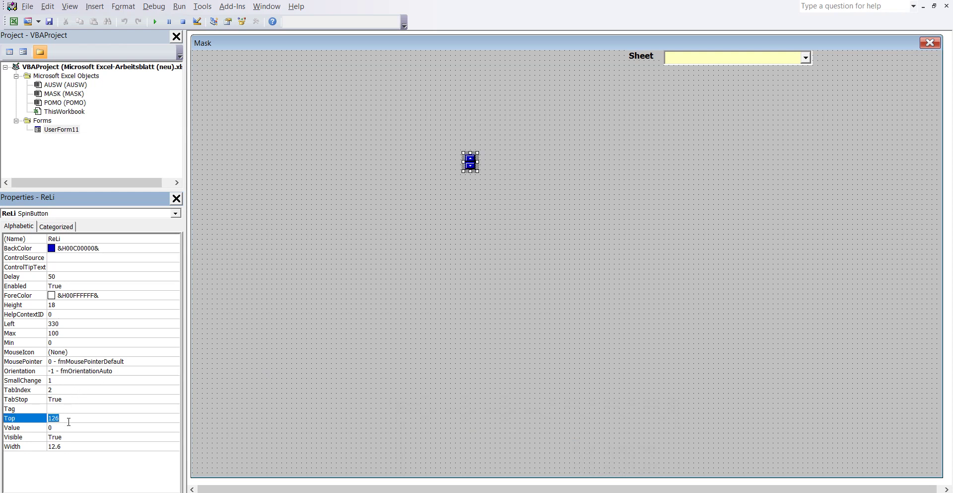
{"action": "type", "text": "6"}
{"action": "mouse_move", "coordinate": [486, 448]}
{"action": "left_click", "coordinate": [139, 438]}
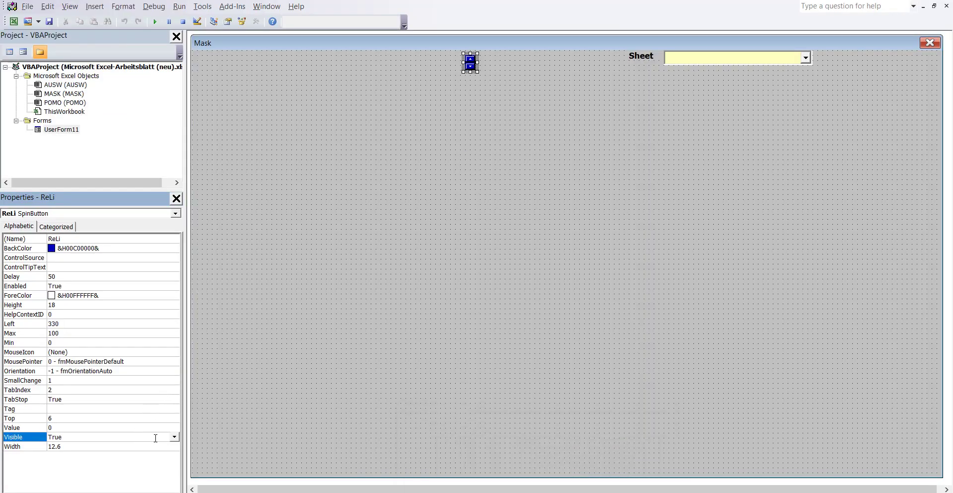
Step: Keep Visible True and change ReLi's Width from 12.6 to 192
{"action": "left_click", "coordinate": [174, 437]}
{"action": "left_click", "coordinate": [174, 437]}
{"action": "left_click", "coordinate": [79, 447]}
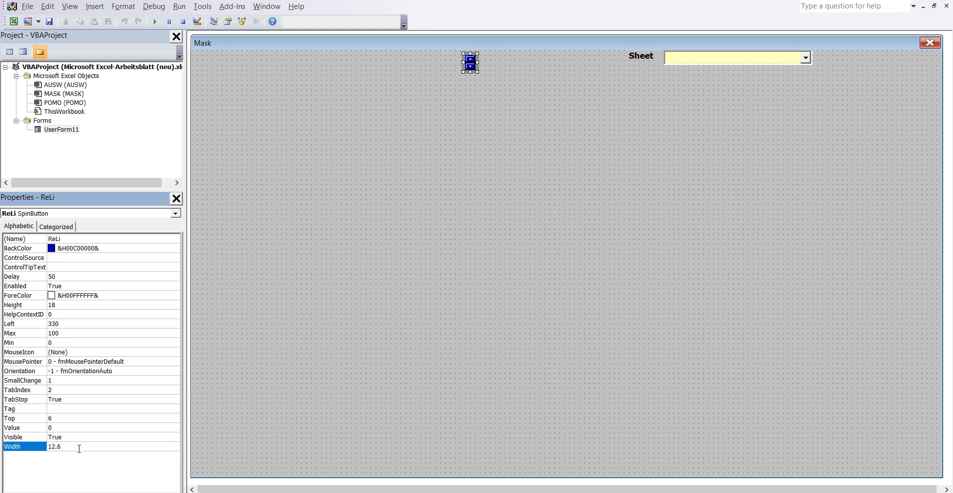
{"action": "double_click", "coordinate": [79, 448]}
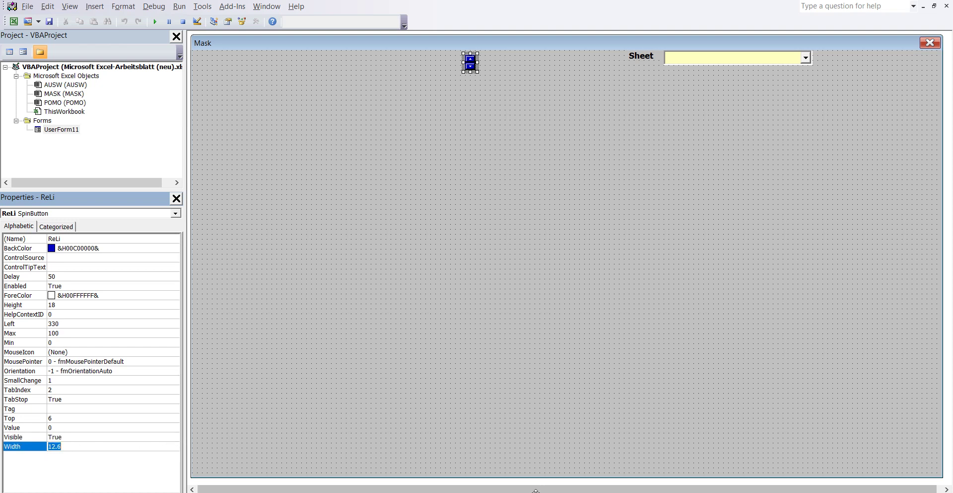
{"action": "mouse_move", "coordinate": [491, 467]}
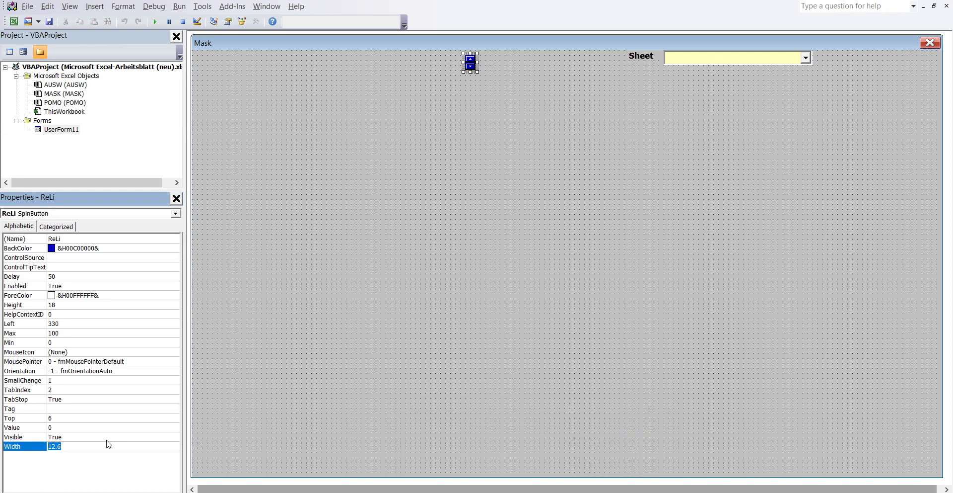
{"action": "type", "text": "192"}
{"action": "left_click", "coordinate": [129, 417]}
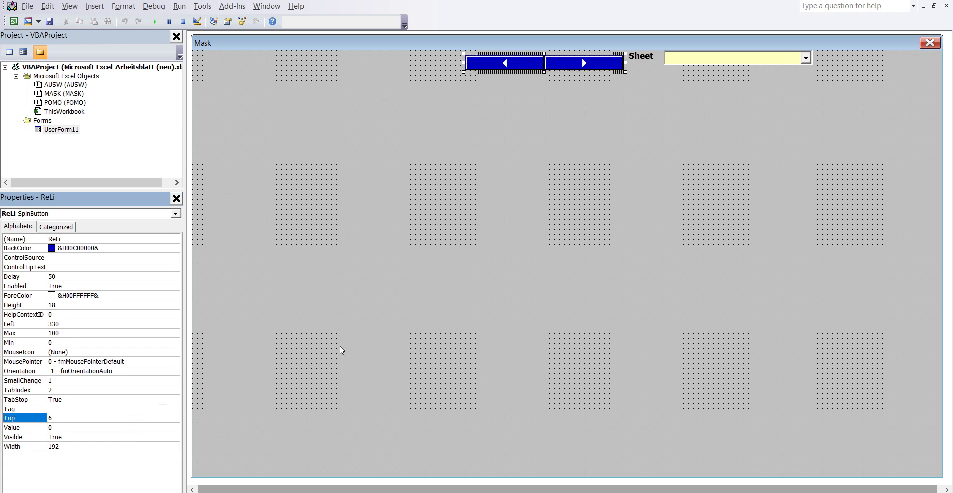
{"action": "left_click", "coordinate": [368, 330]}
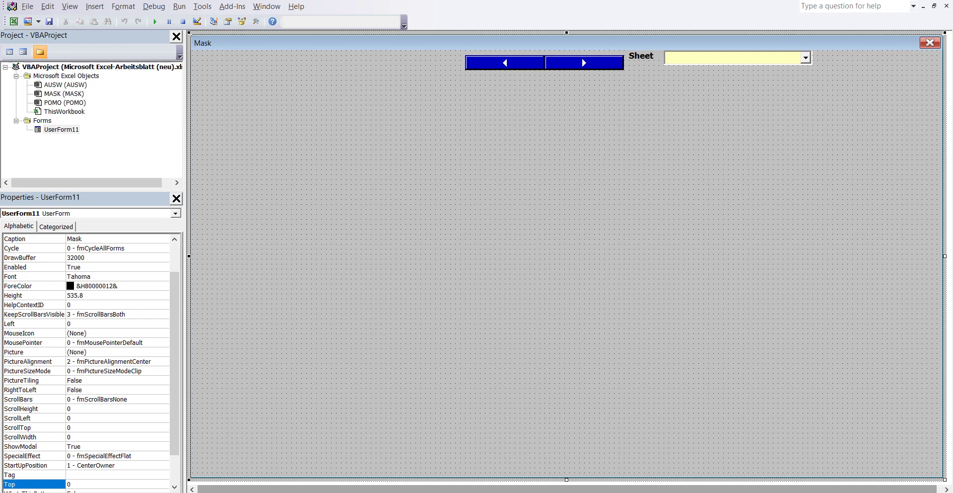
Step: Check the 'ReLi created' note in A6, then launch the Mask form with the yellow button
{"action": "left_click", "coordinate": [479, 463]}
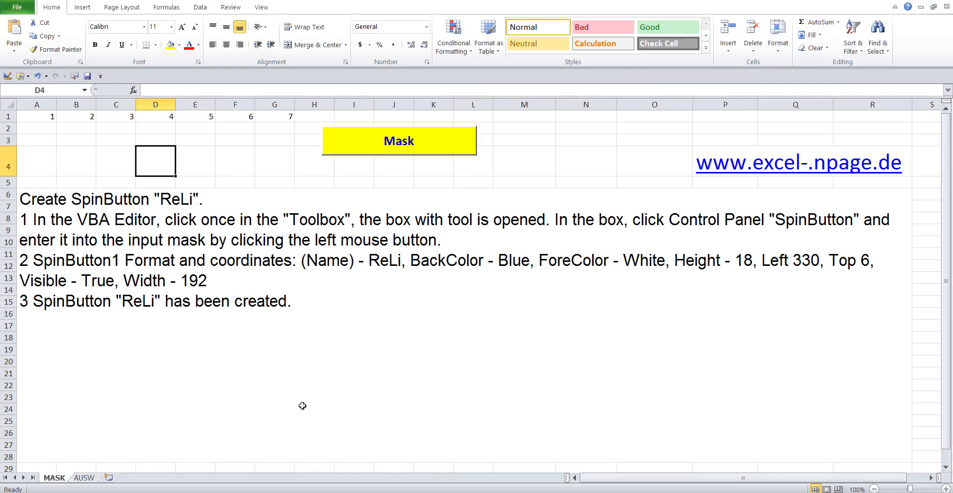
{"action": "double_click", "coordinate": [237, 302]}
{"action": "left_click_drag", "start_coordinate": [305, 301], "coordinate": [12, 302]}
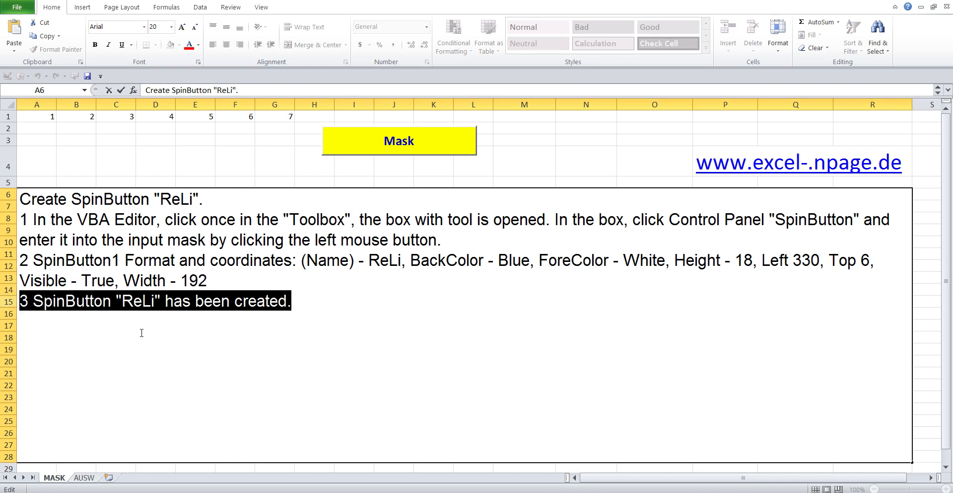
{"action": "left_click", "coordinate": [205, 156]}
{"action": "left_click", "coordinate": [342, 148]}
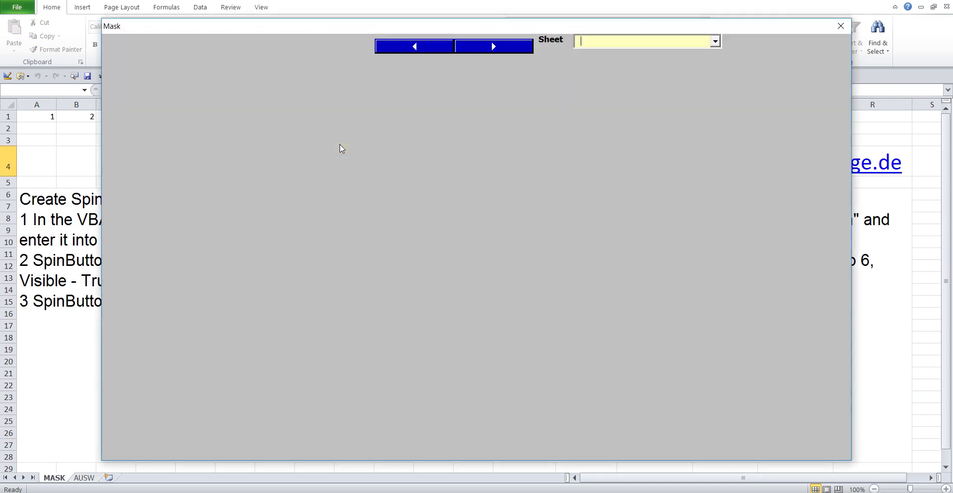